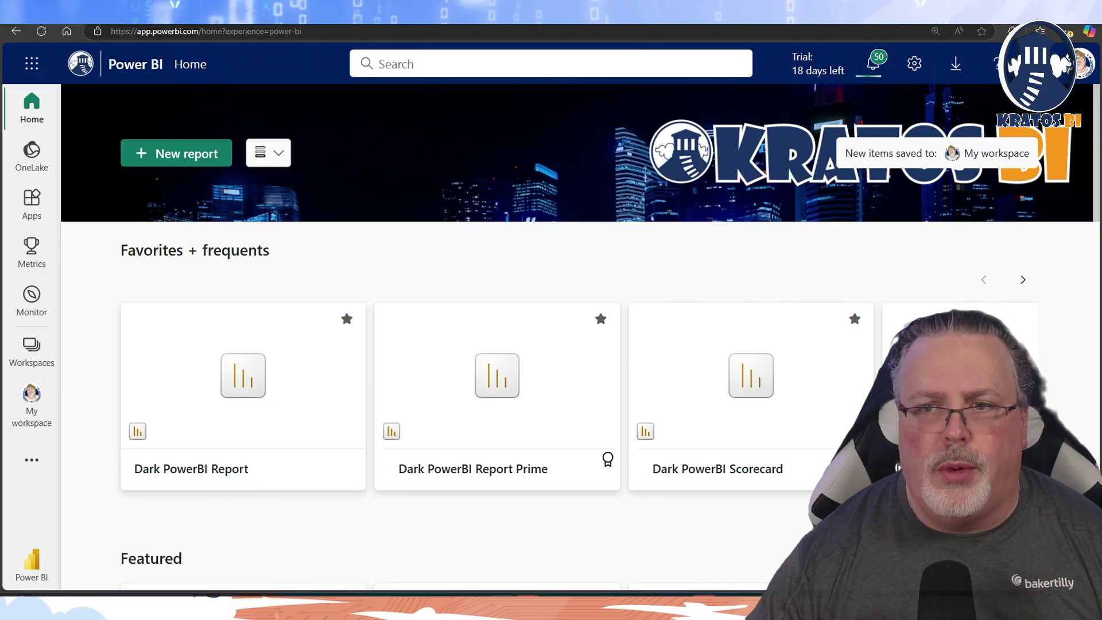
- Show the Workspaces list filtered to the Global domain
left_click(36, 355)
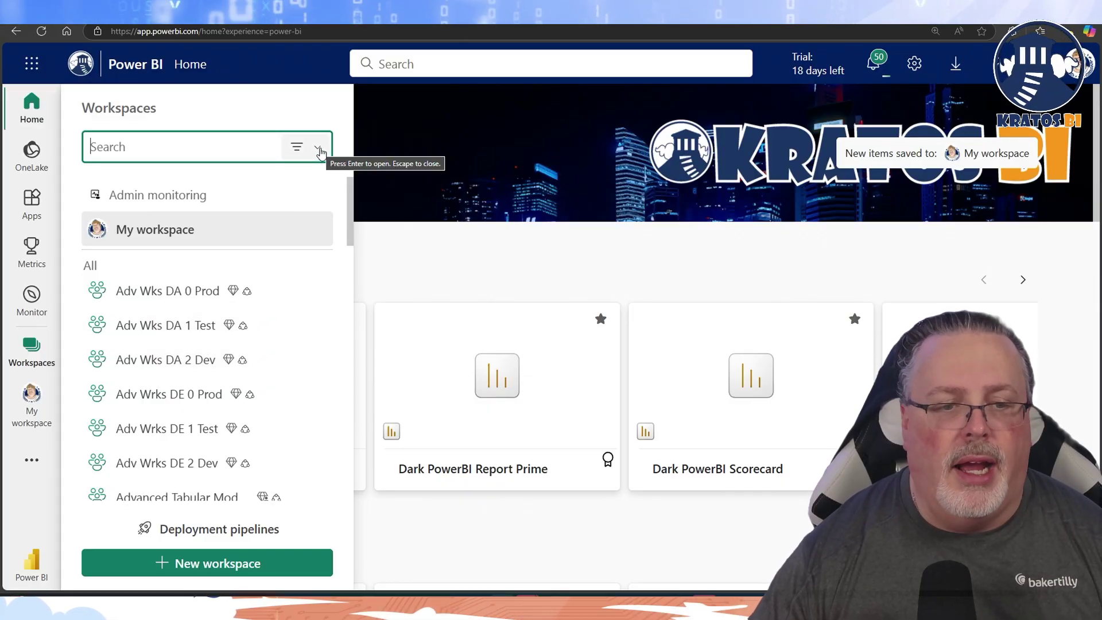
left_click(319, 150)
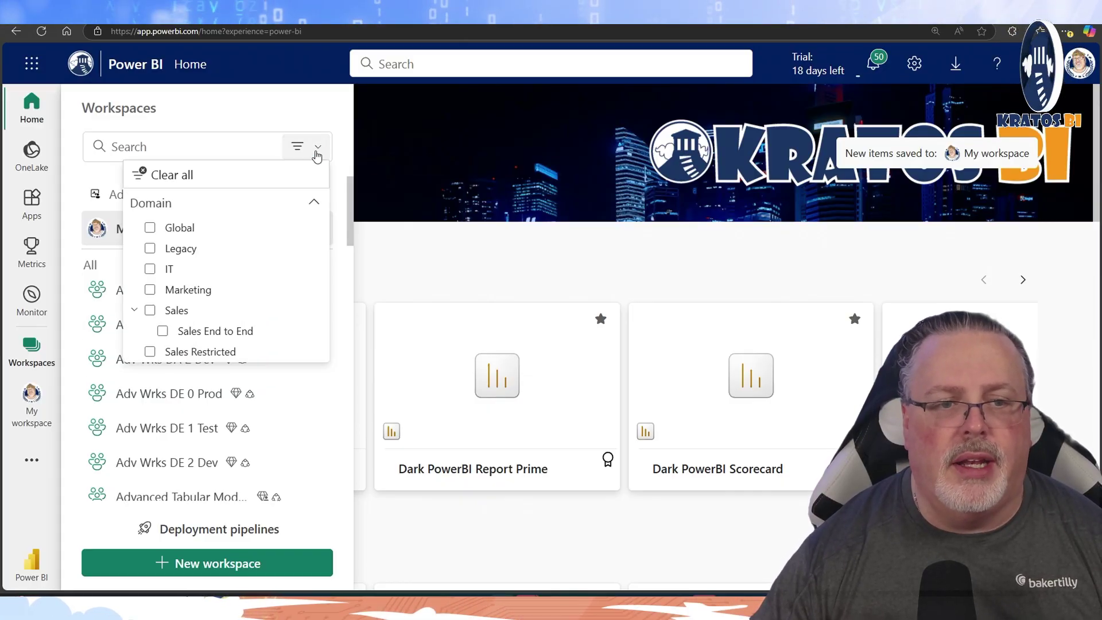
left_click(150, 228)
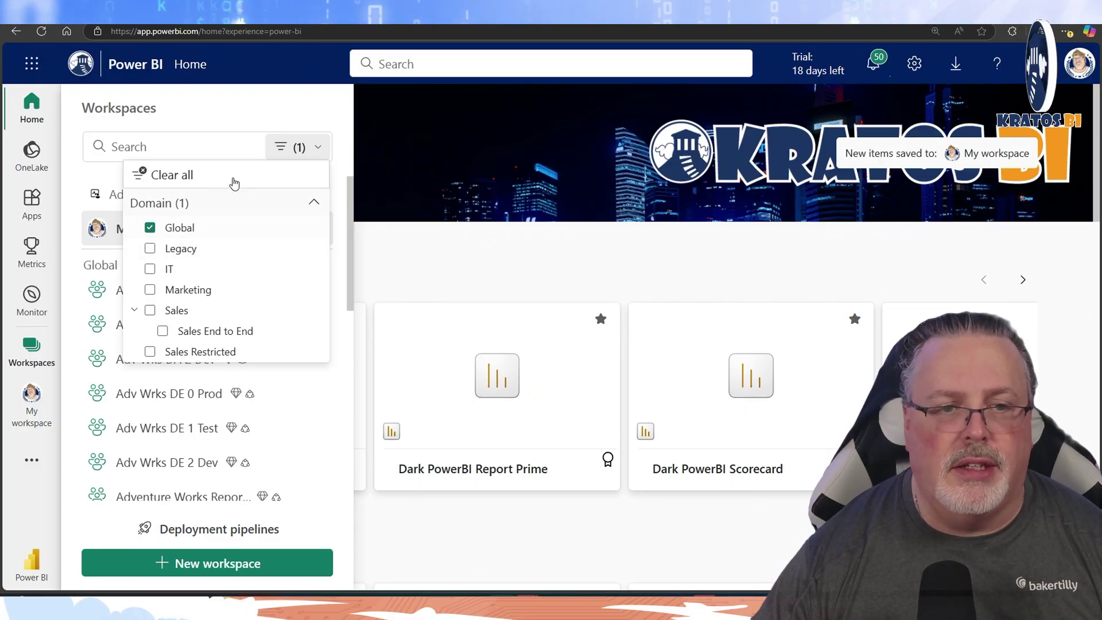
left_click(328, 120)
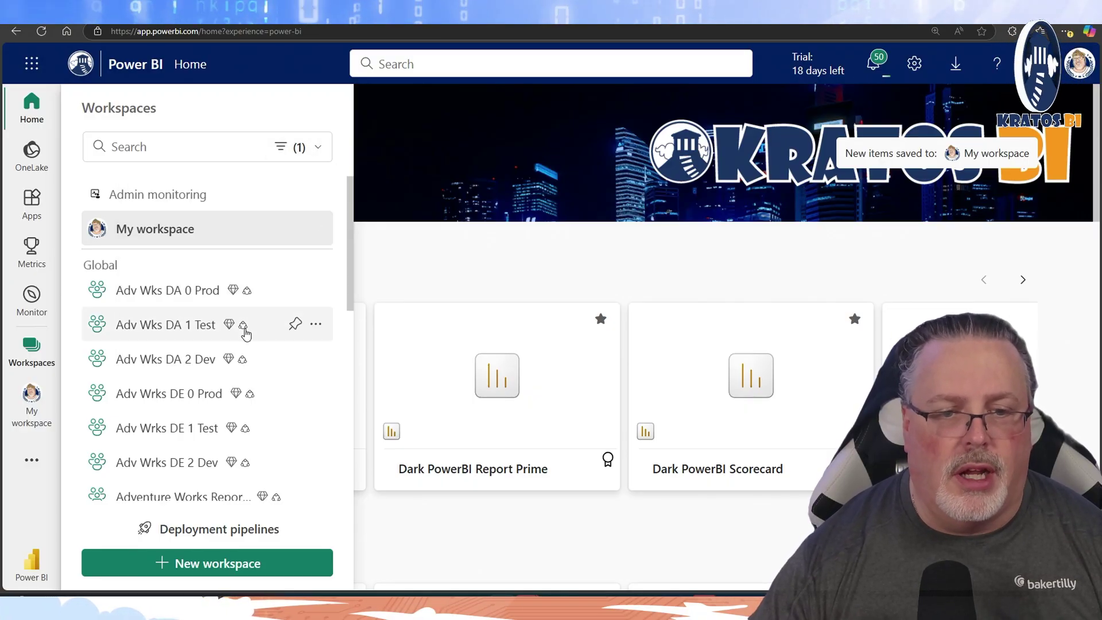
scroll(244, 333, "down", 5)
scroll(244, 342, "up", 5)
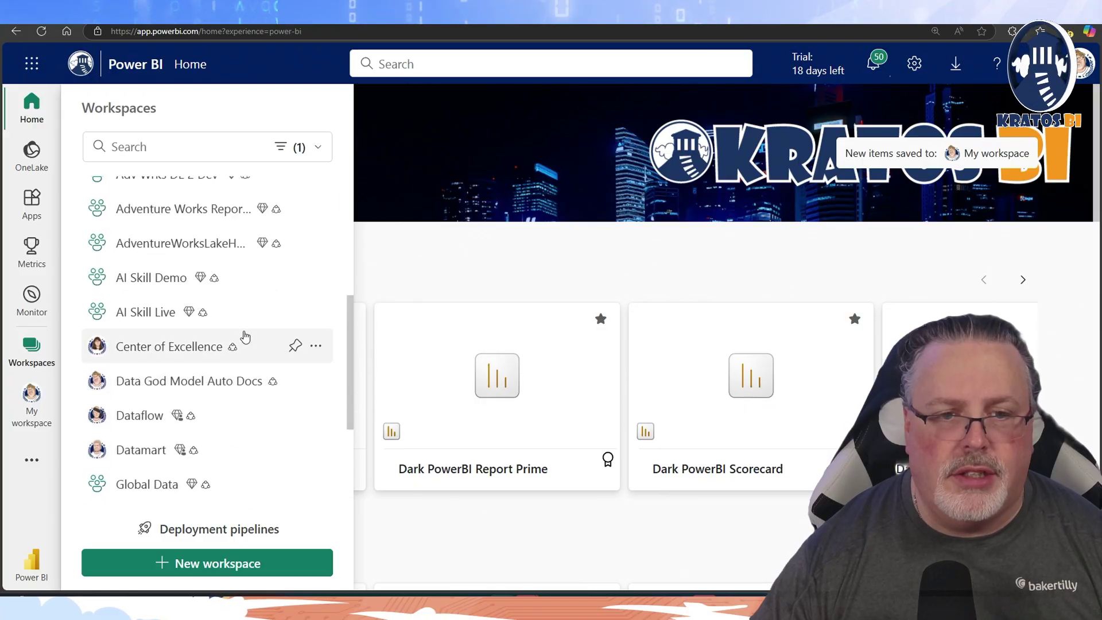
- Add the Marketing and Sales domains to the workspace filter
left_click(309, 146)
left_click(149, 289)
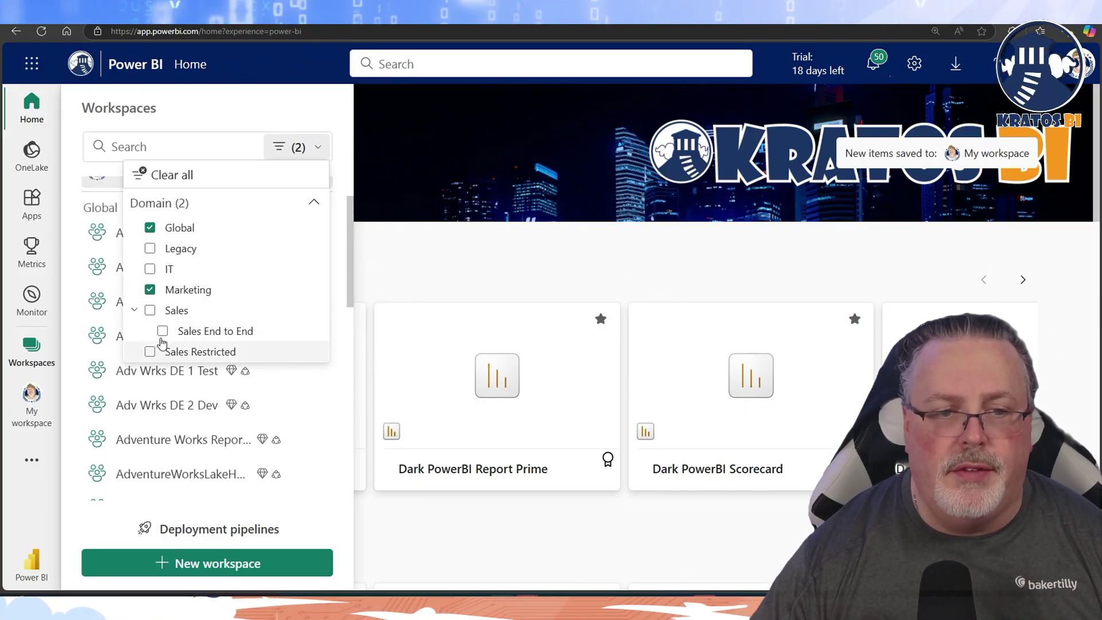
left_click(150, 311)
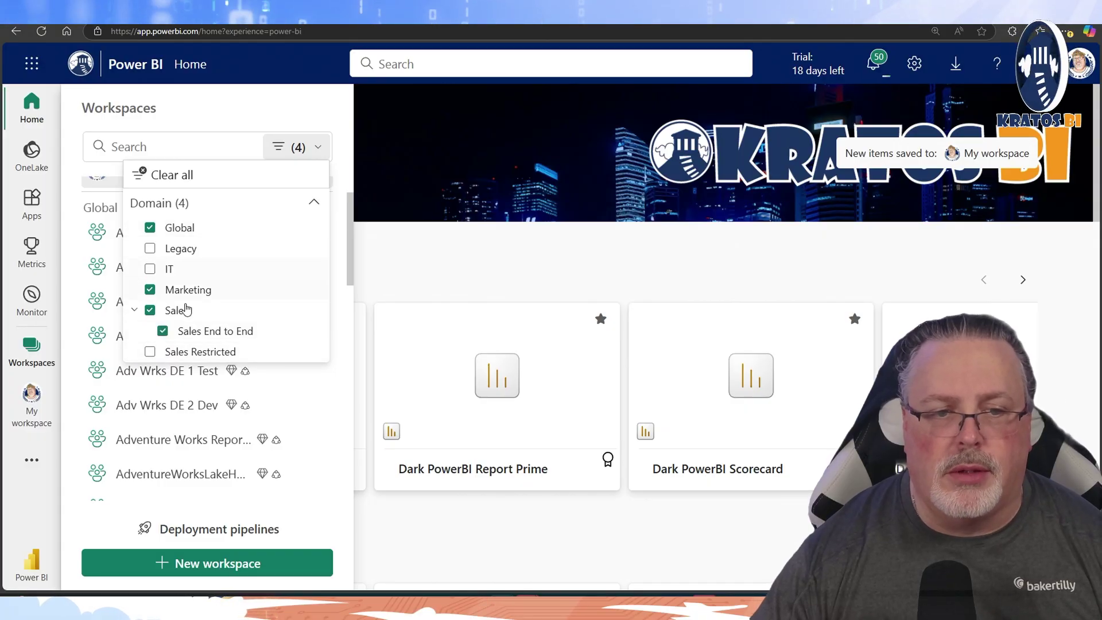
left_click(271, 119)
scroll(209, 322, "down", 10)
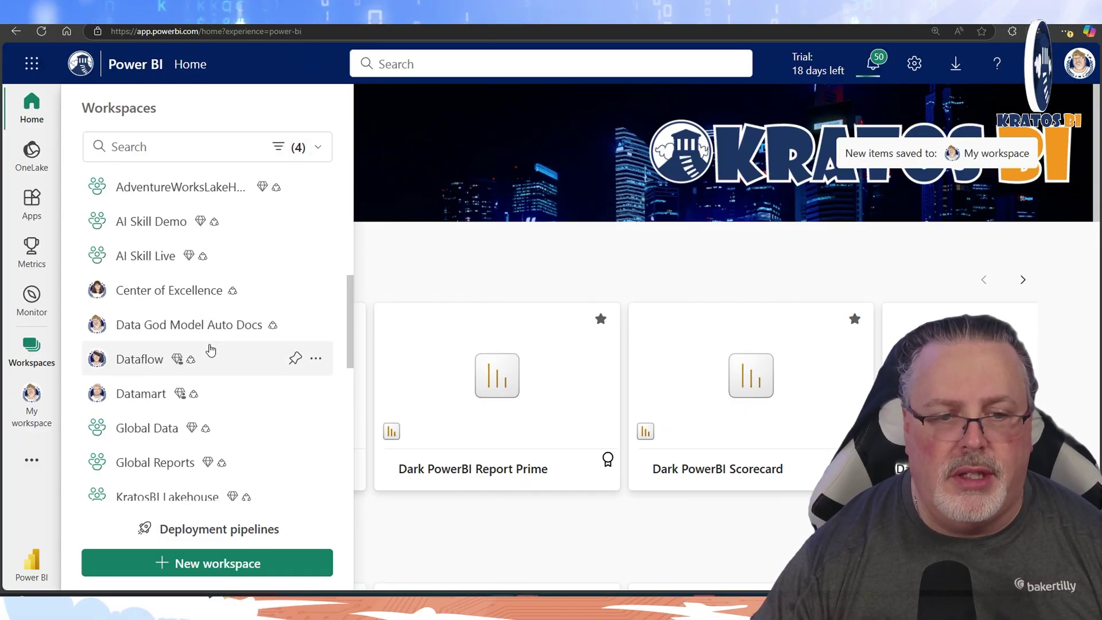
scroll(212, 350, "up", 10)
- Remove Global from the domain filter, then clear all domain filters
left_click(289, 148)
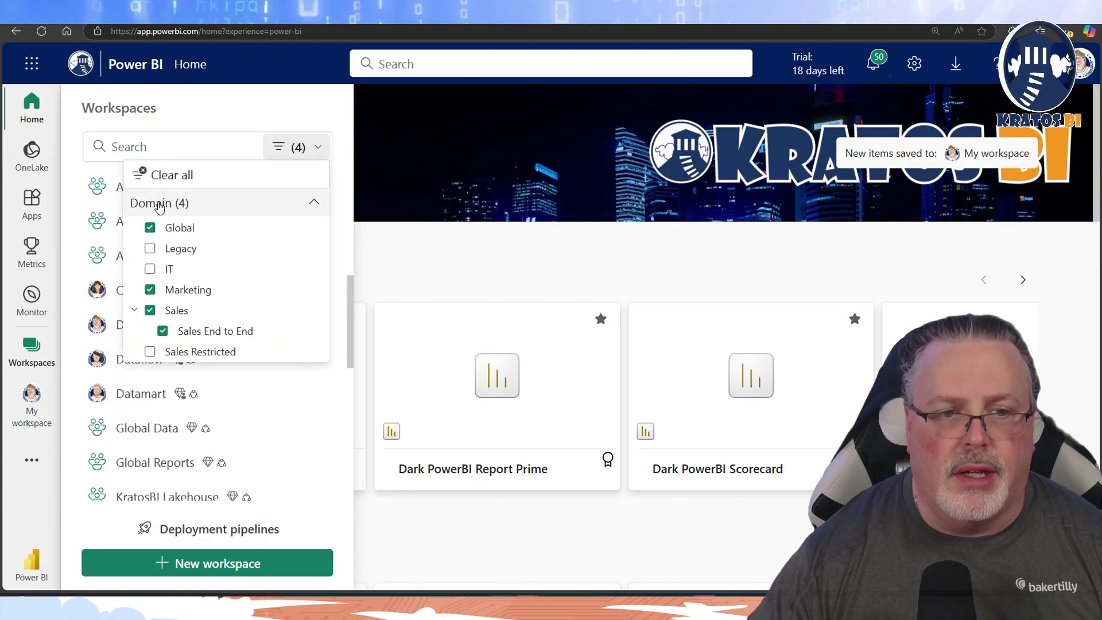
left_click(150, 230)
left_click(167, 174)
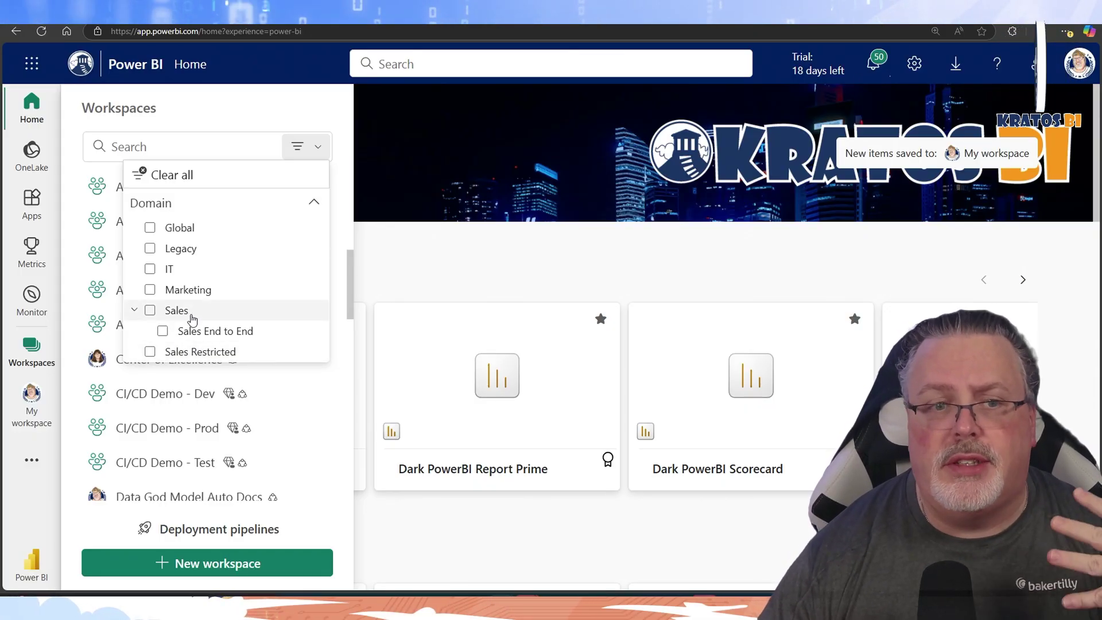
- Close the domain filter choices and return to the top of the workspace list
left_click(262, 112)
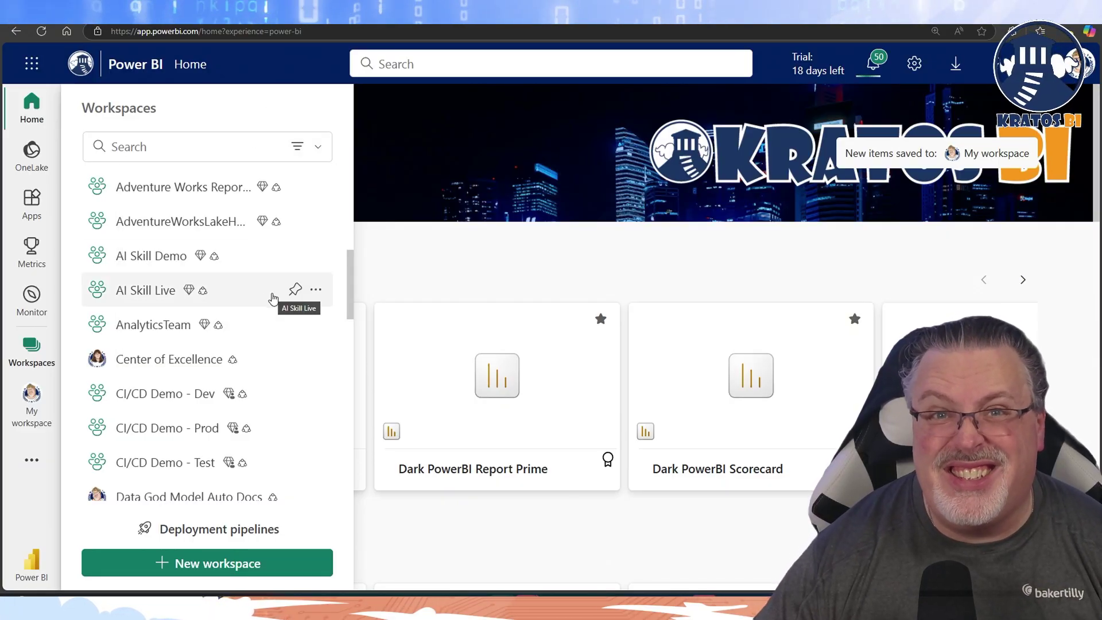
scroll(236, 367, "up", 5)
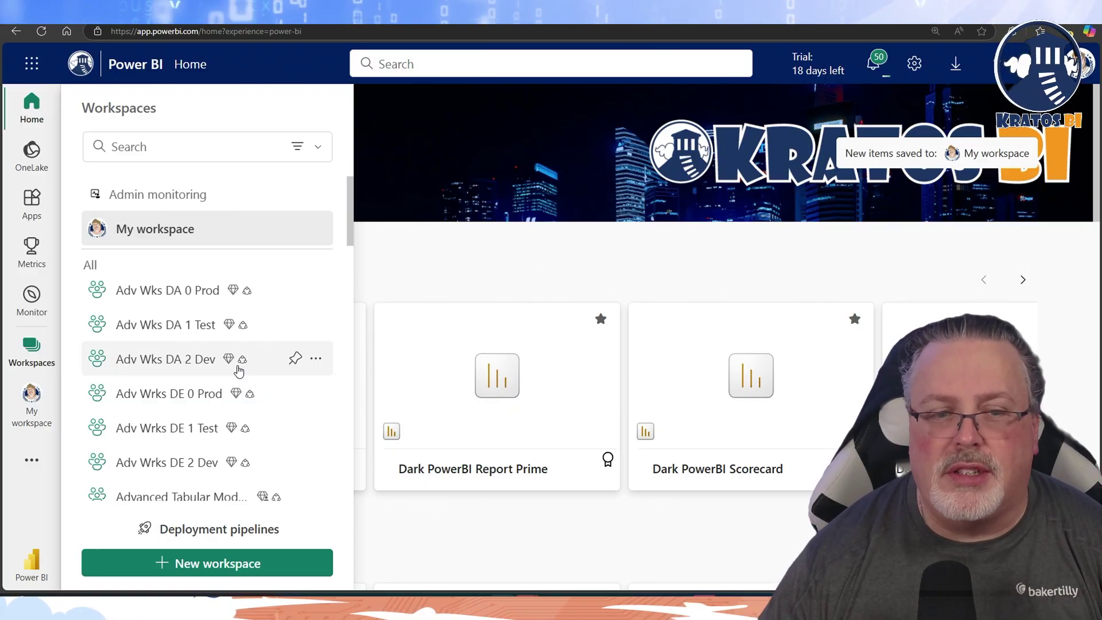
- Pin Adv Wks DA 2 Dev and Adv Wrks DE 2 Dev to the top
left_click(296, 360)
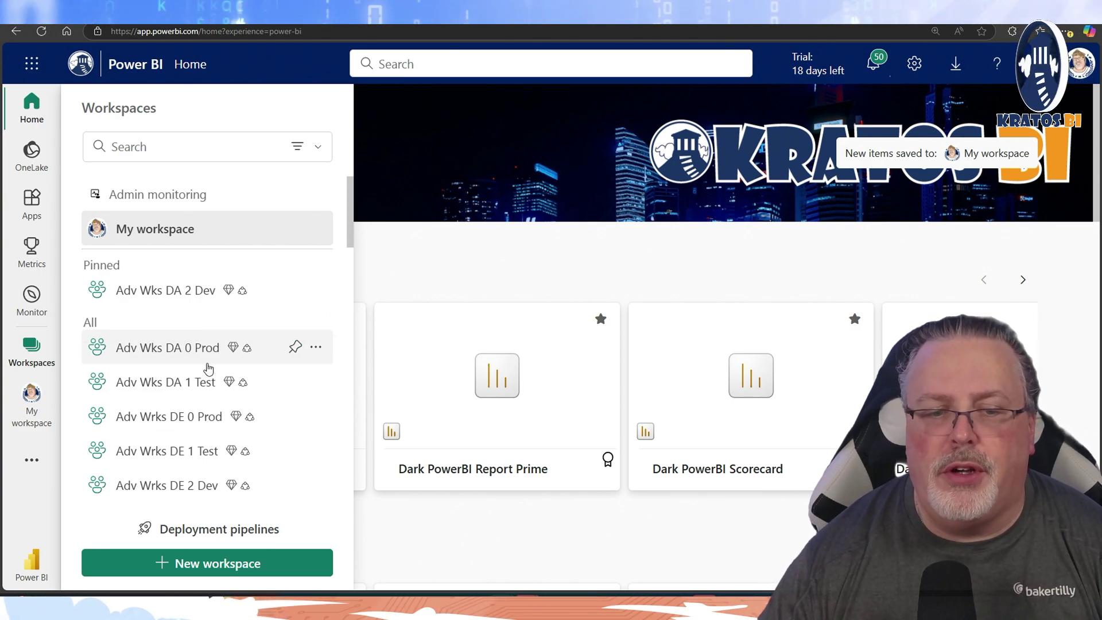
scroll(208, 368, "down", 1)
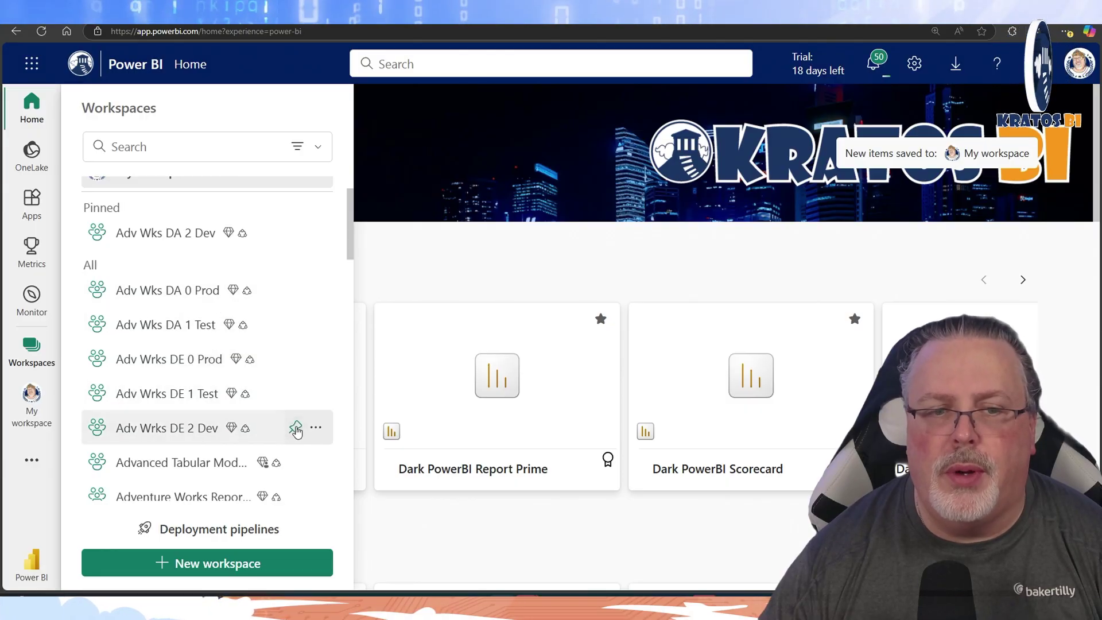
left_click(296, 429)
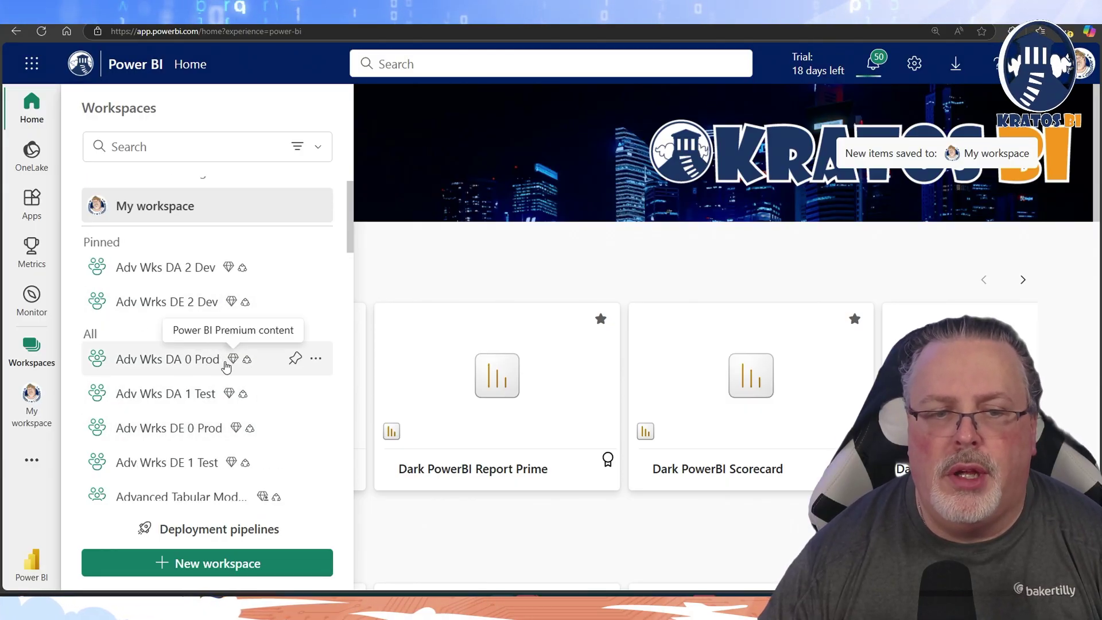
scroll(226, 367, "down", 1)
scroll(227, 372, "down", 3)
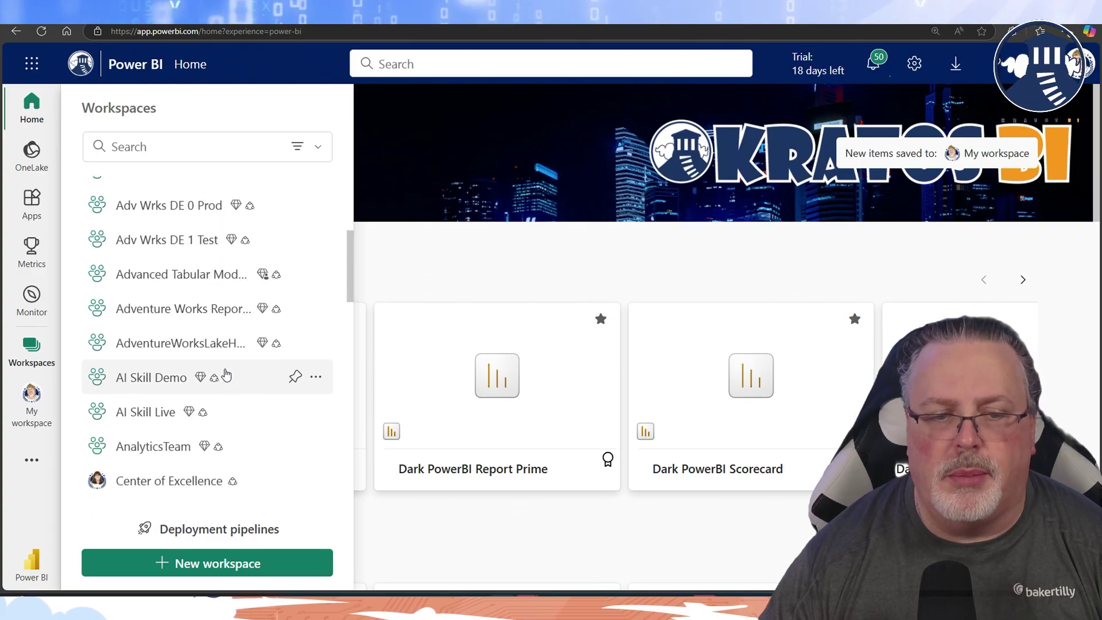
scroll(227, 374, "down", 4)
scroll(227, 377, "up", 6)
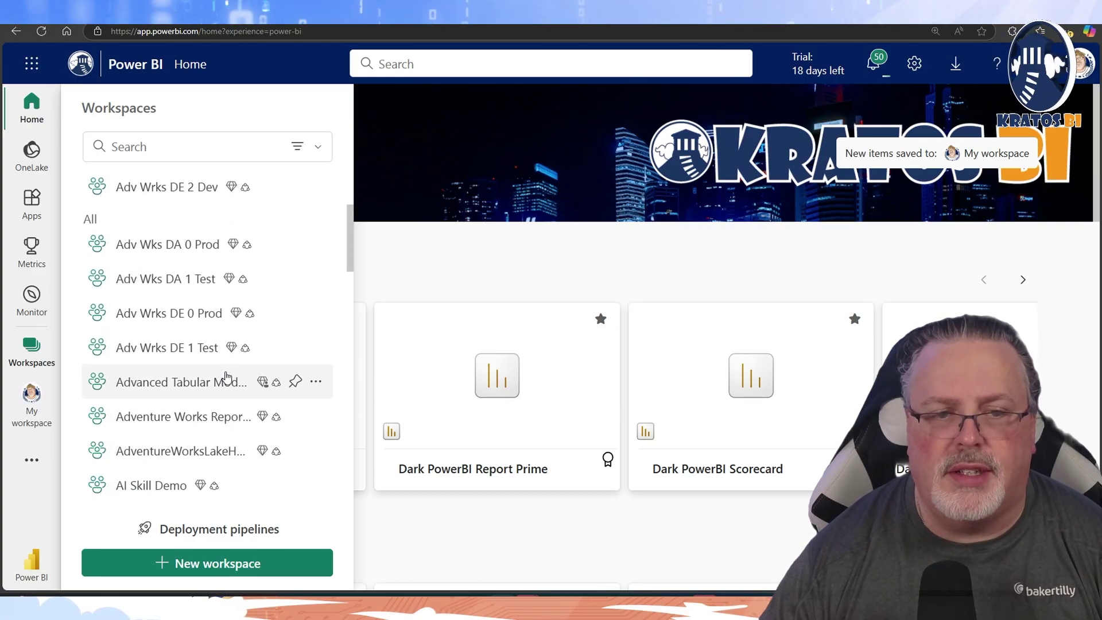
scroll(227, 377, "up", 2)
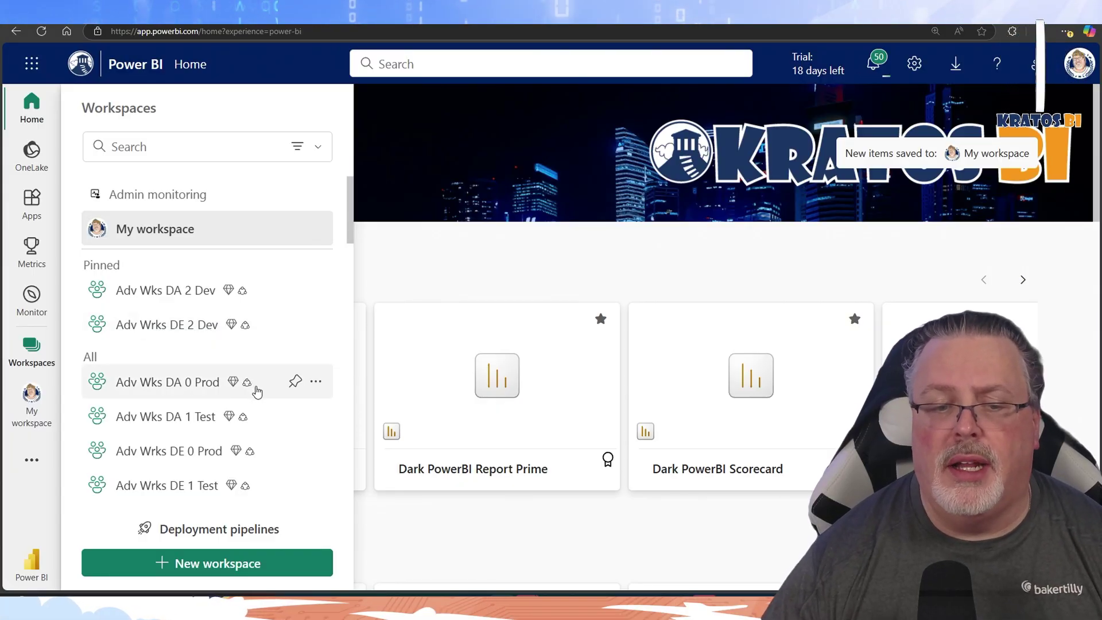
- Pin, then unpin, Adv Wks DA 0 Prod and Adv Wrks DE 0 Prod
left_click(295, 381)
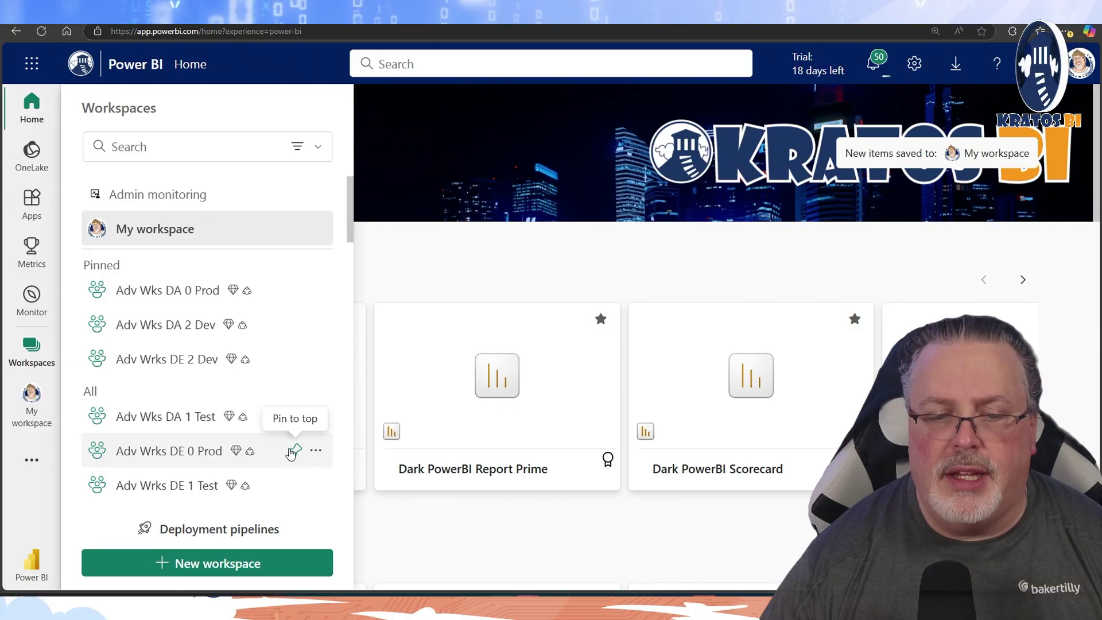
left_click(295, 451)
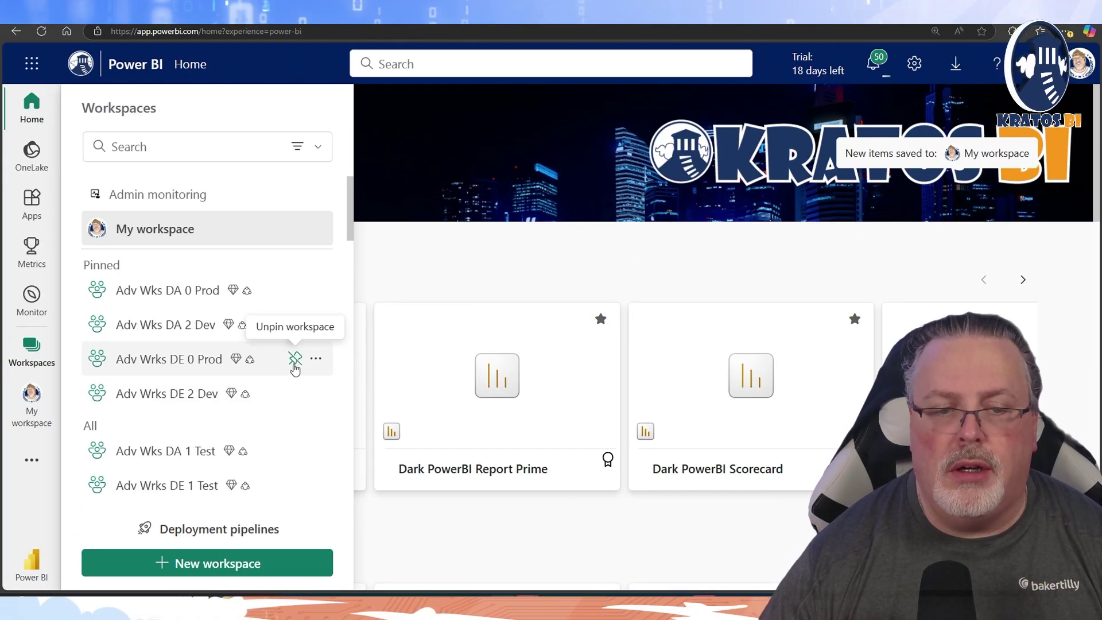
left_click(294, 365)
left_click(293, 291)
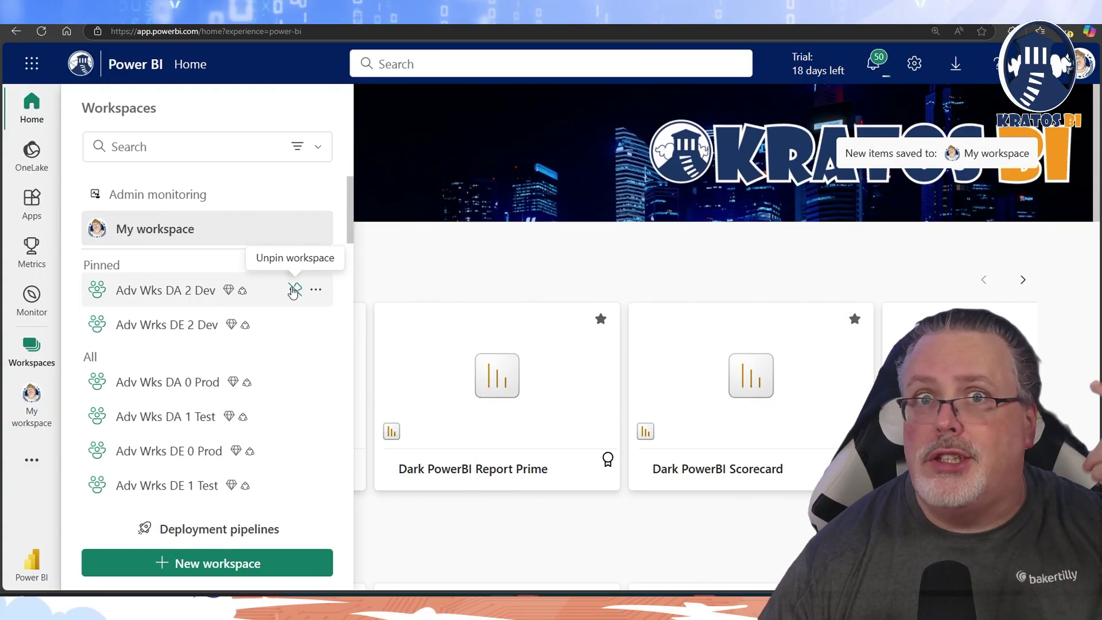
- Unpin Adv Wks DA 2 Dev and pin Adv Wks DA 0 Prod and Adv Wrks DE 0 Prod to the top
left_click(294, 290)
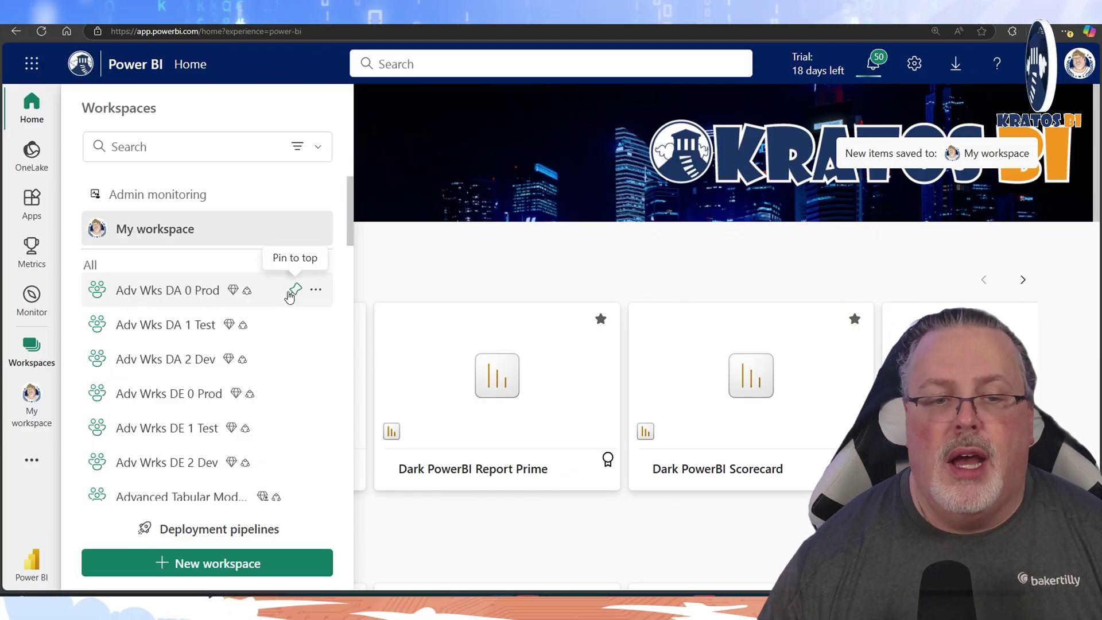
left_click(291, 293)
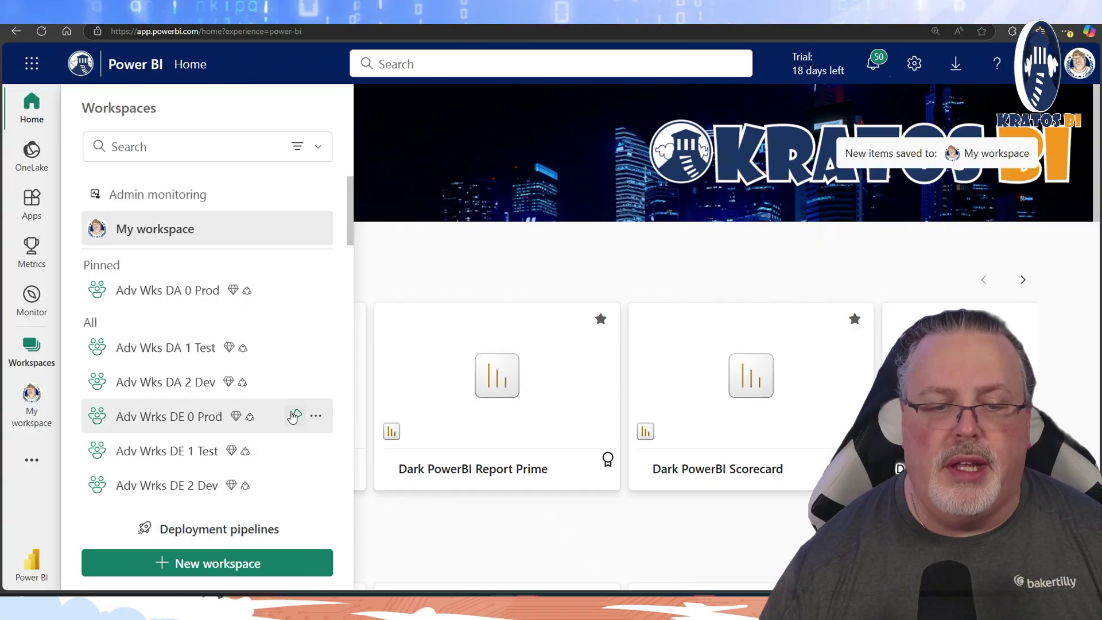
left_click(294, 415)
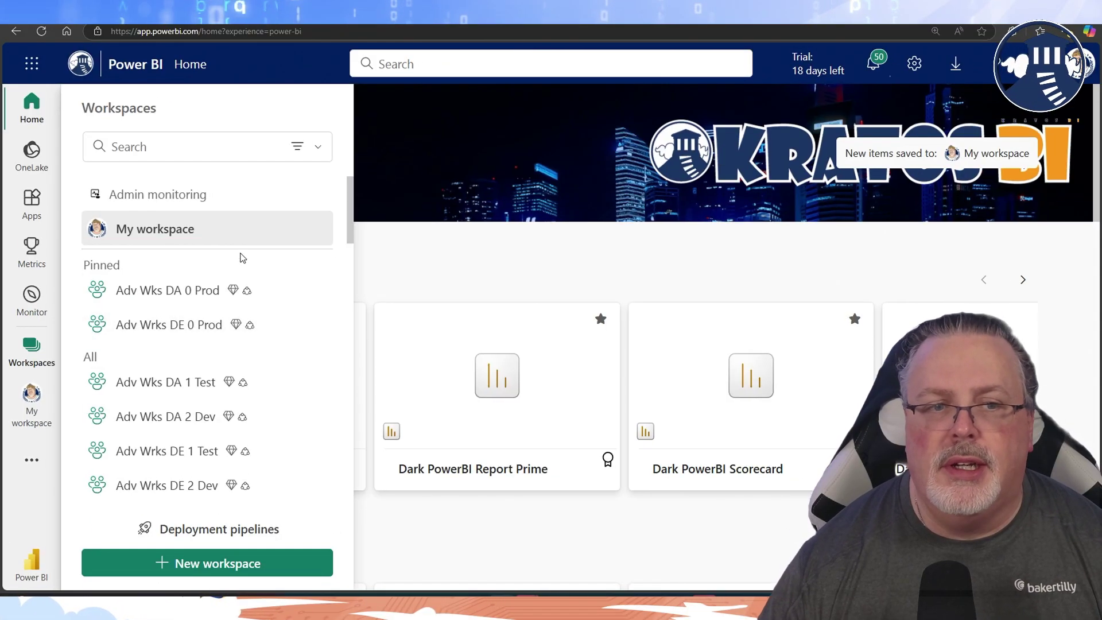
left_click(304, 158)
- Filter workspaces to the Legacy domain and pin DunderMifflinData to the top
left_click(150, 228)
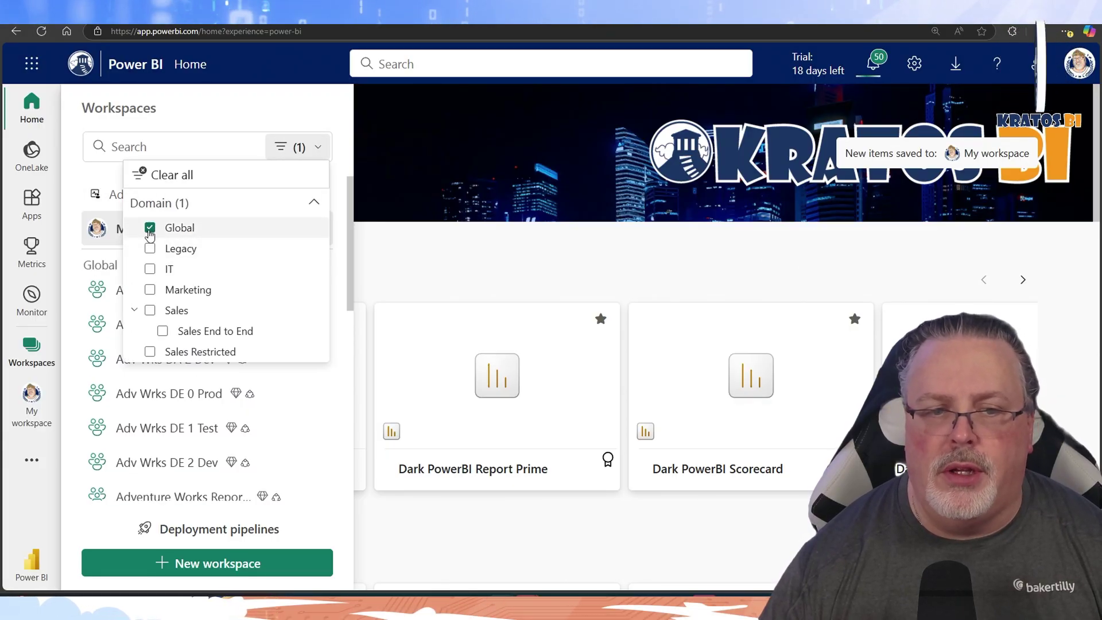
left_click(171, 237)
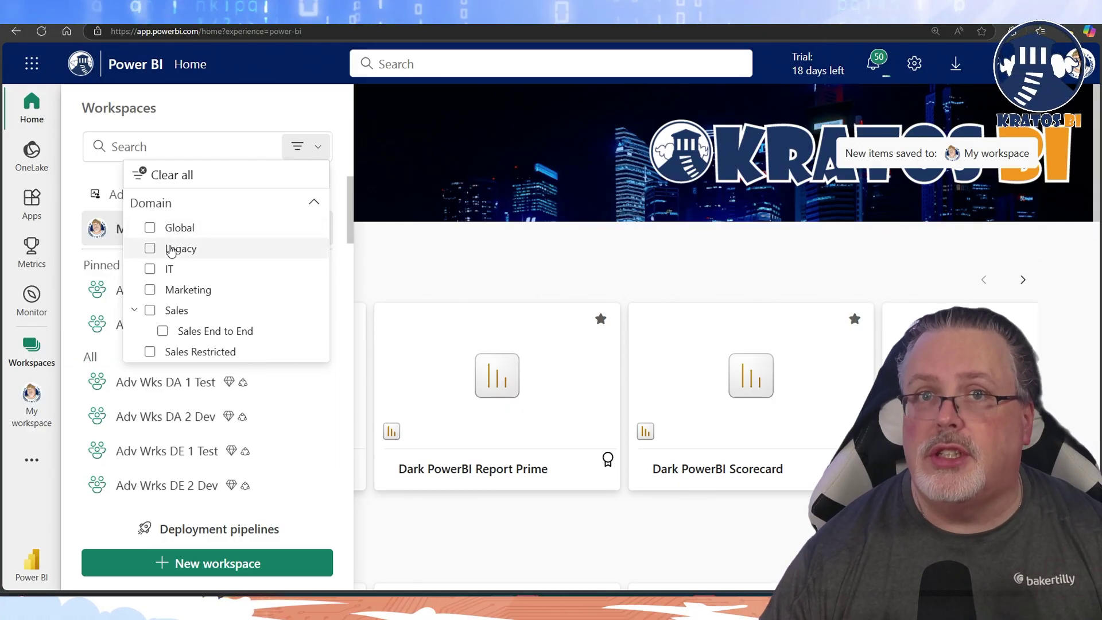
left_click(170, 250)
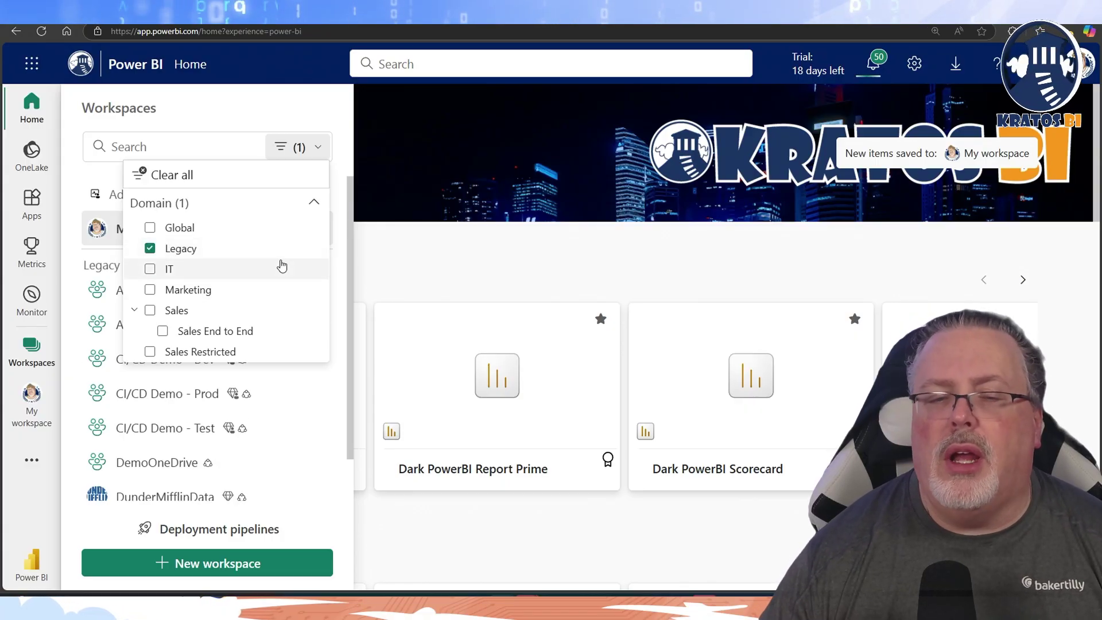
left_click(340, 225)
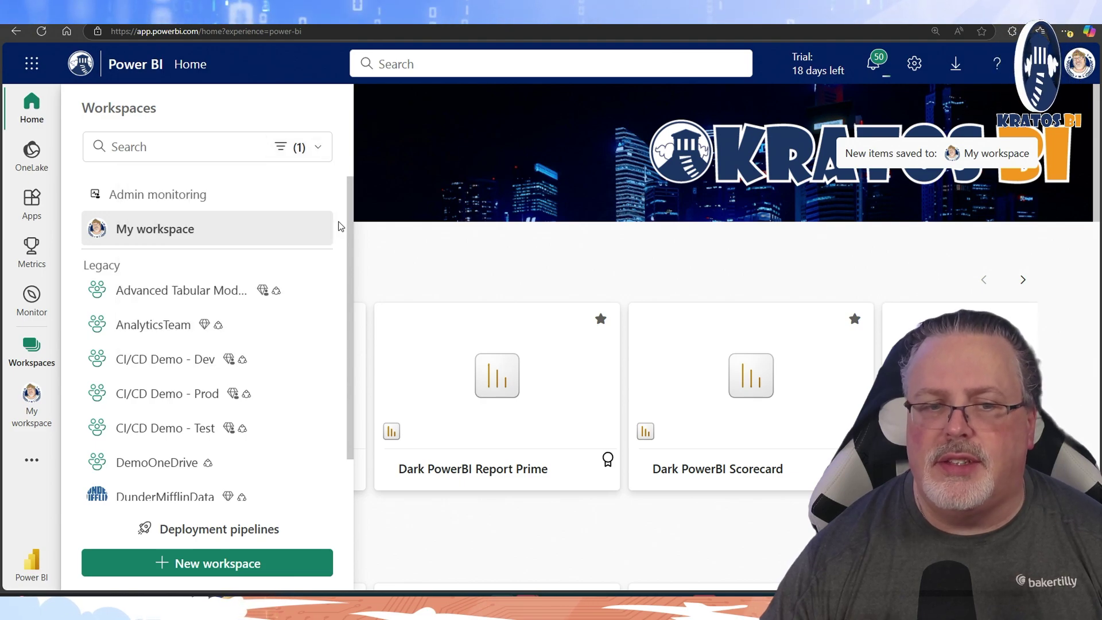
scroll(314, 346, "down", 1)
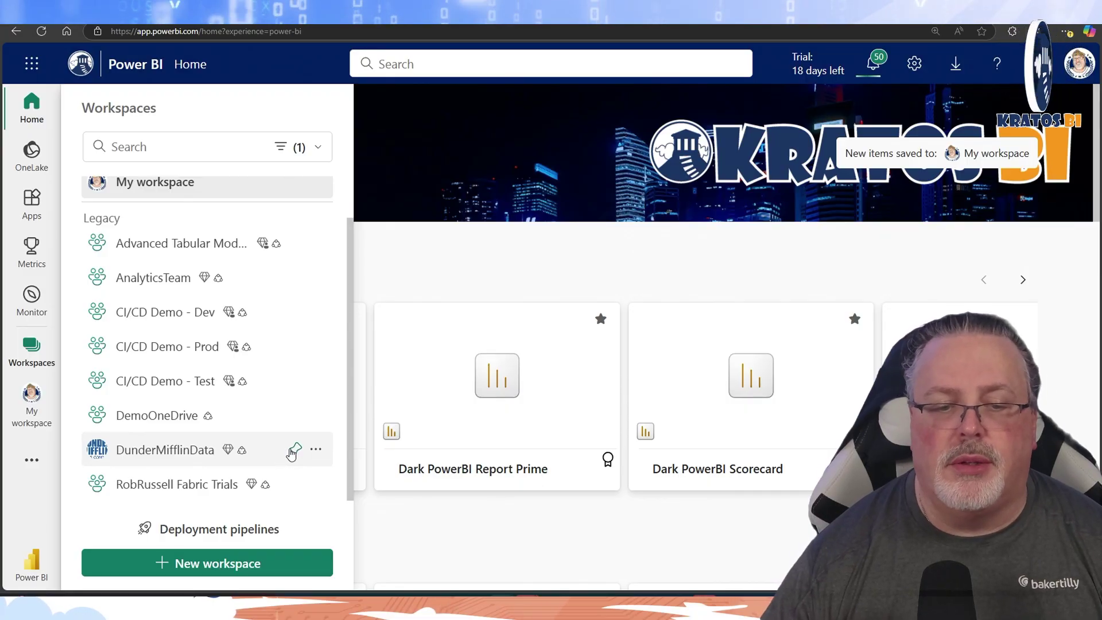
left_click(292, 451)
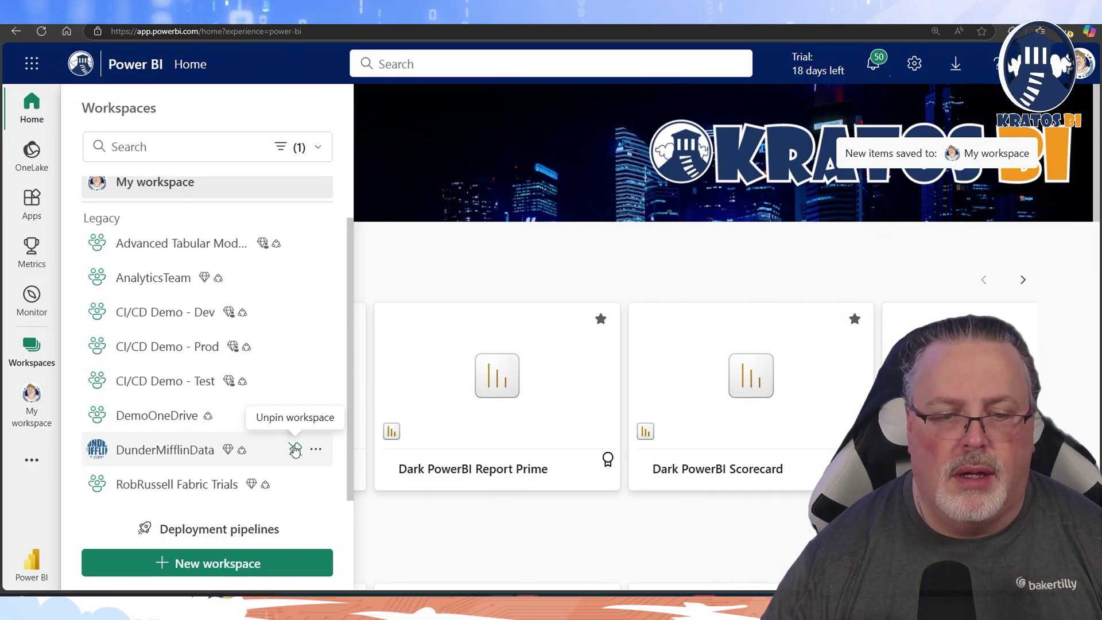
- Clear the Legacy domain filter so all workspaces are listed again
scroll(289, 394, "up", 1)
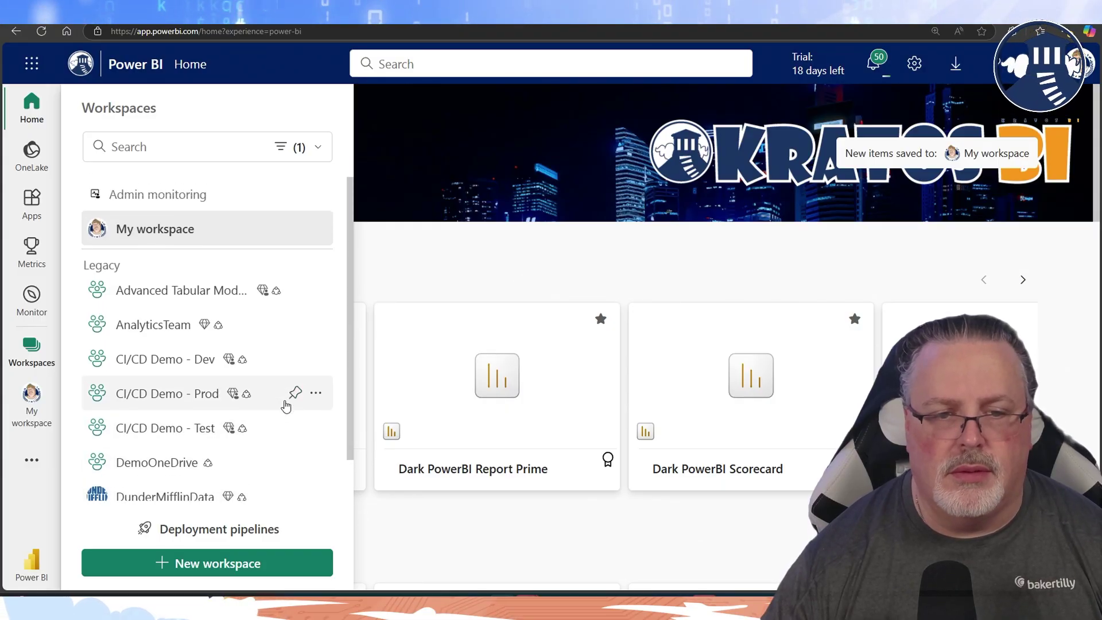
scroll(291, 414, "down", 1)
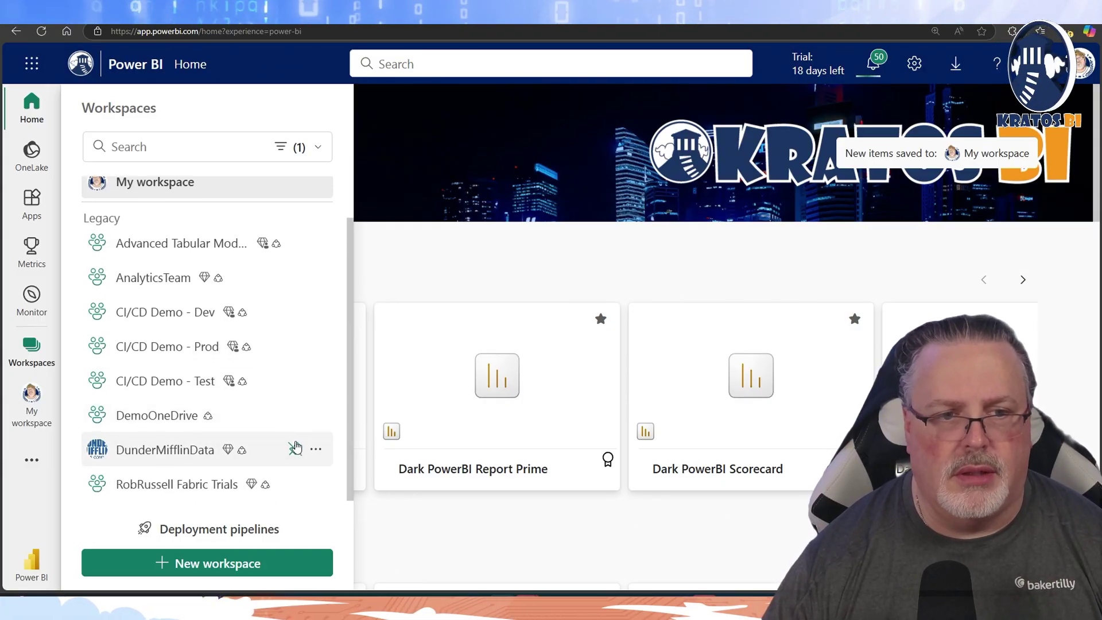
scroll(297, 368, "up", 1)
scroll(297, 325, "up", 1)
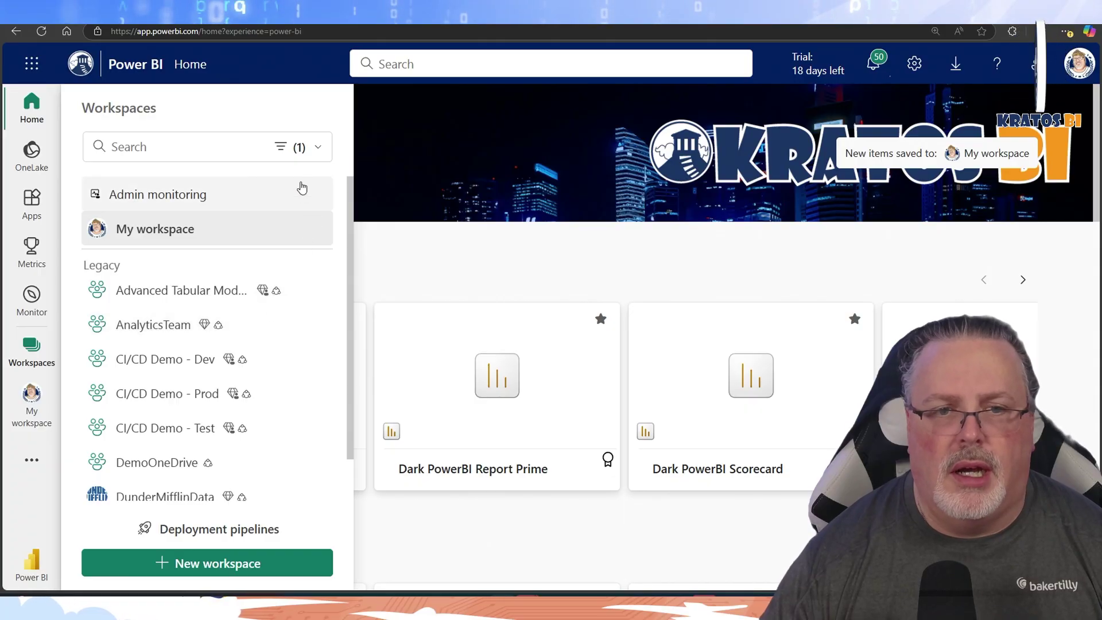
left_click(299, 147)
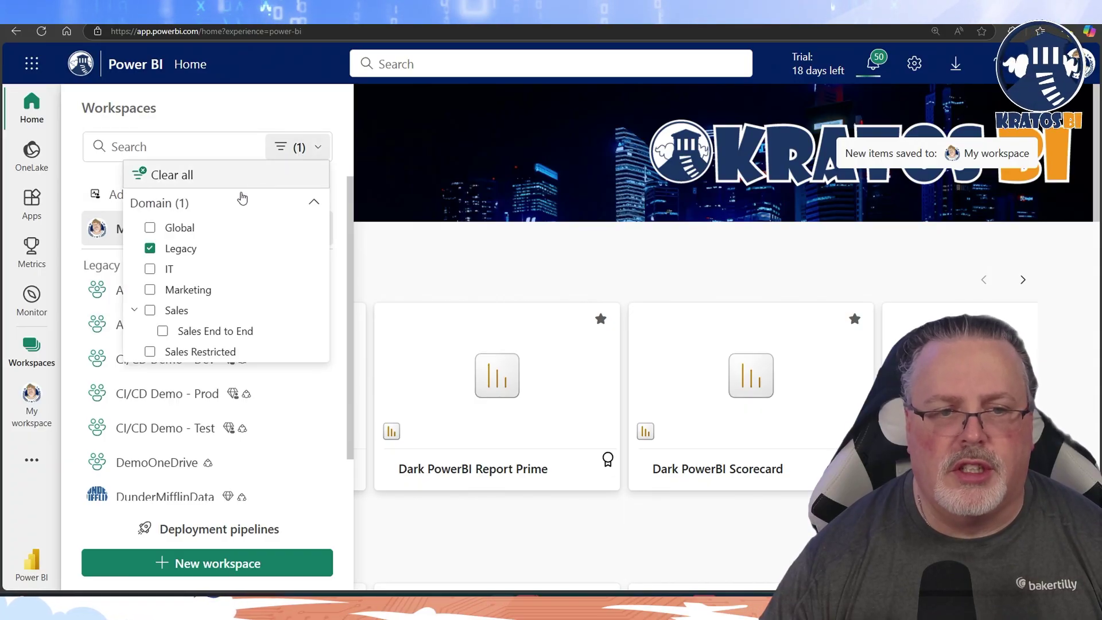
left_click(151, 174)
left_click(347, 228)
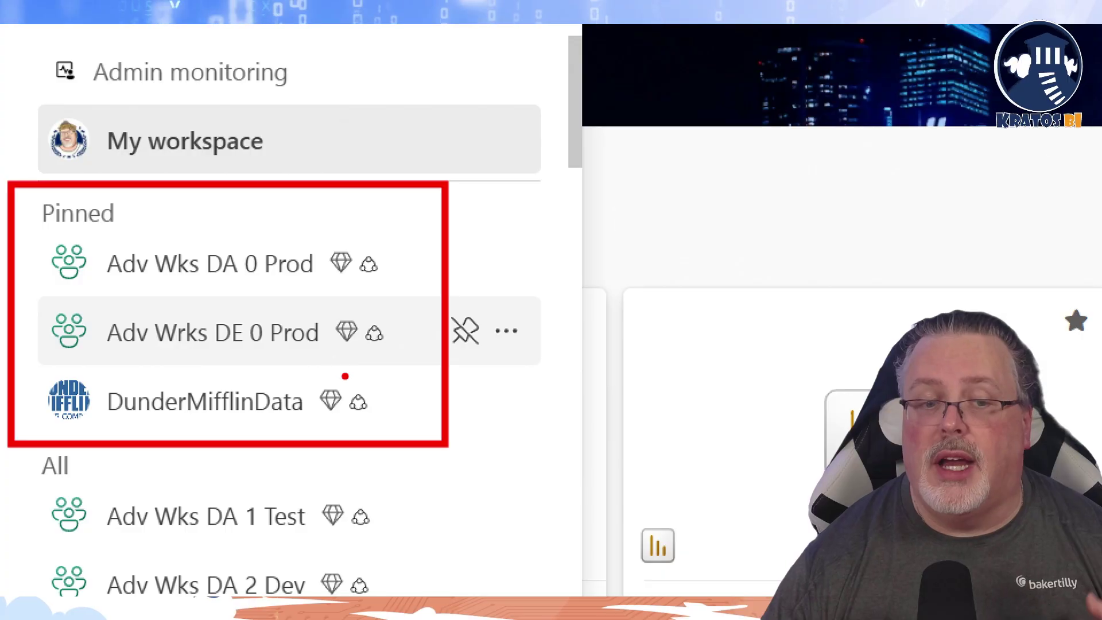
mouse_move(39, 357)
left_mouse_down()
mouse_move(312, 445)
mouse_move(445, 446)
left_mouse_up()
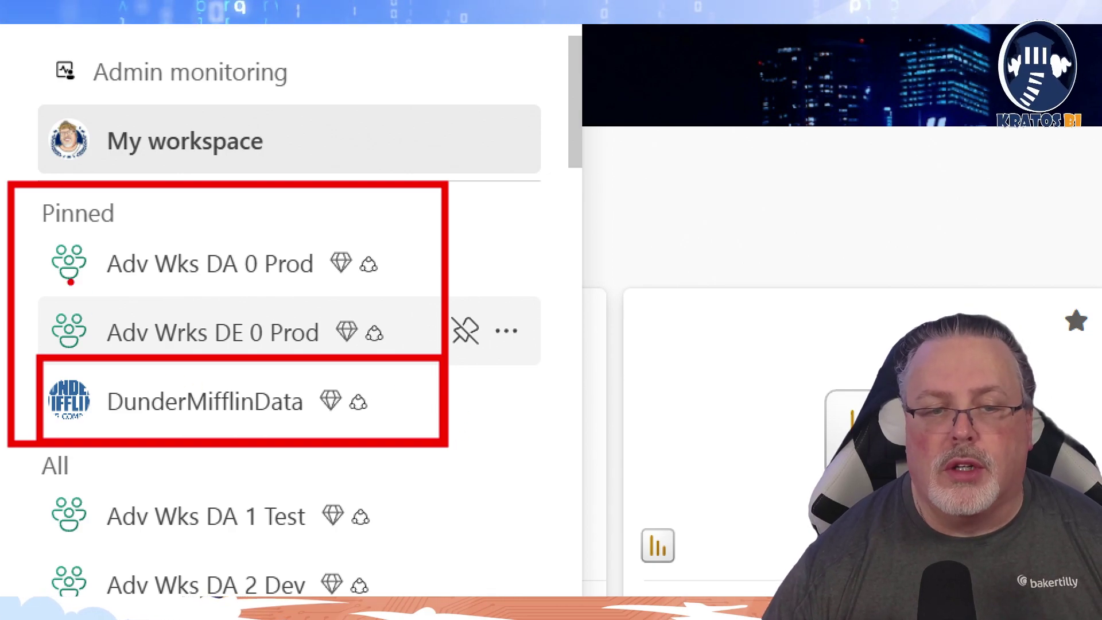
mouse_move(32, 229)
left_mouse_down()
mouse_move(447, 337)
mouse_move(442, 362)
left_mouse_up()
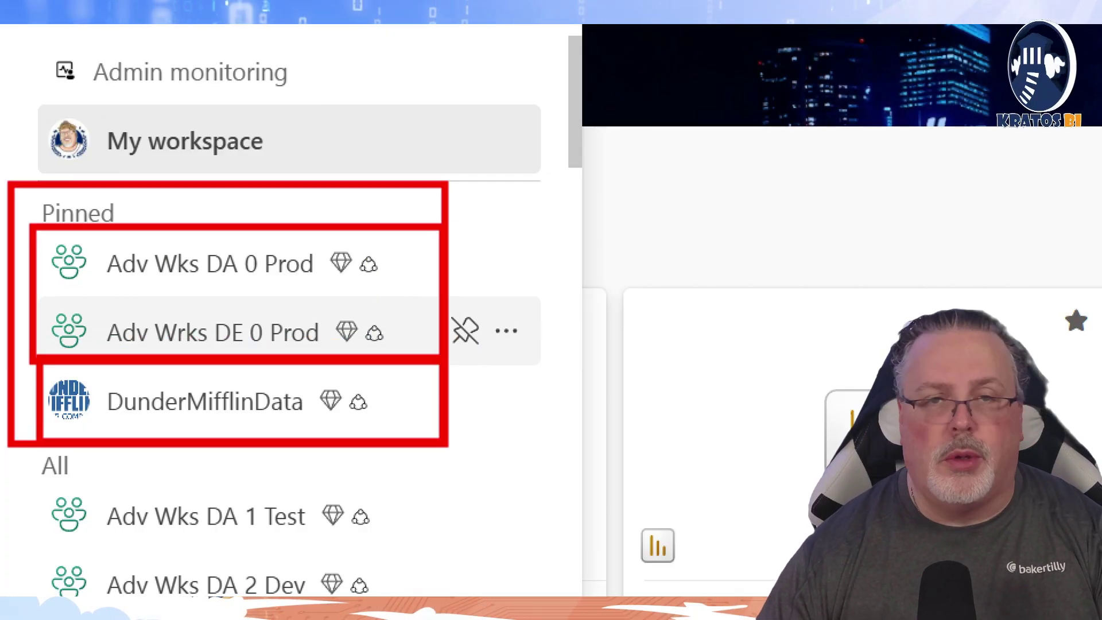
key("Escape")
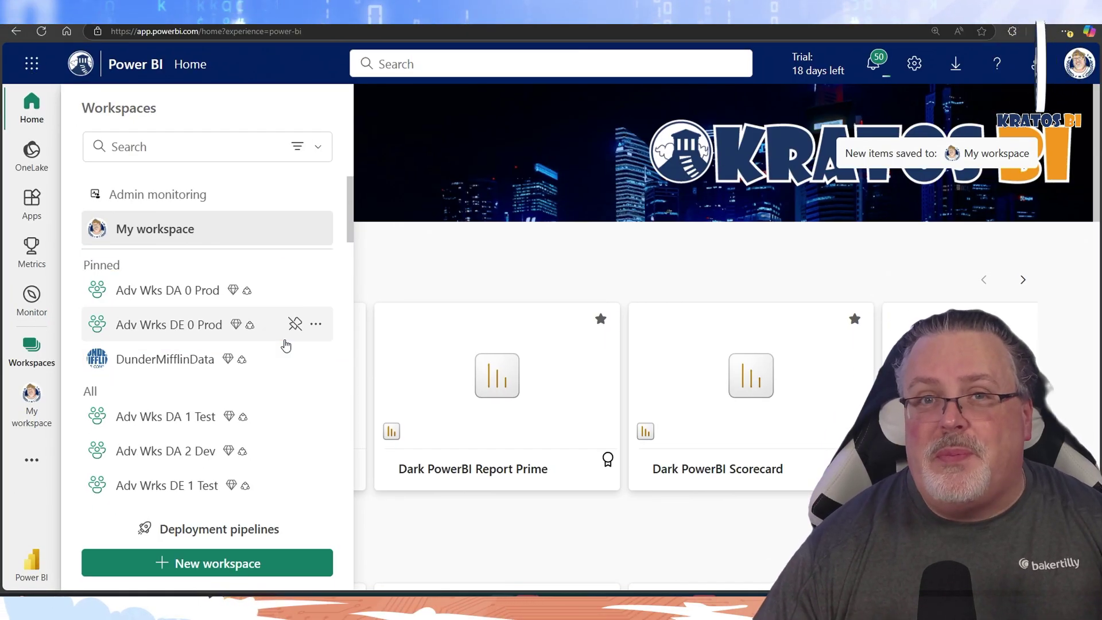